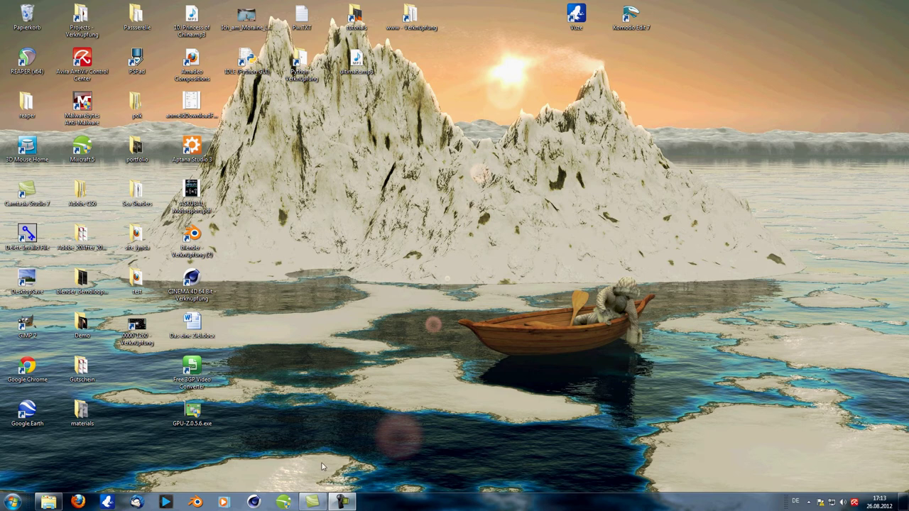
# Step: Launch GIMP and open the recent file Unbenannt.xcf from Datei > Zuletzt geöffnet
pyautogui.doubleClick(30, 325)
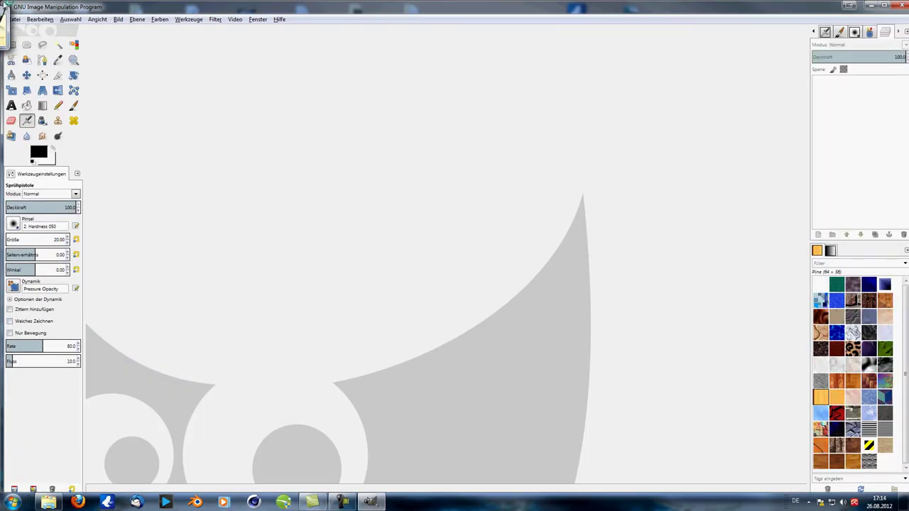
pyautogui.click(13, 20)
pyautogui.moveTo(39, 19)
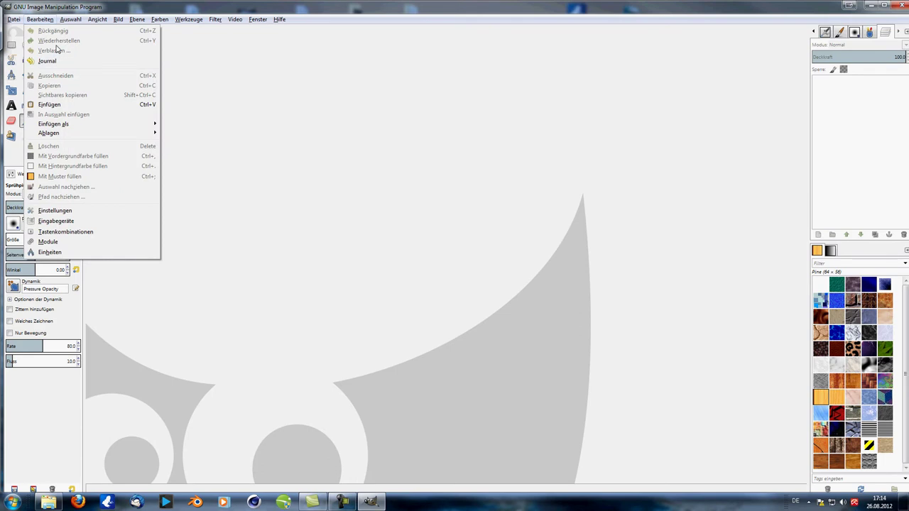
pyautogui.moveTo(37, 84)
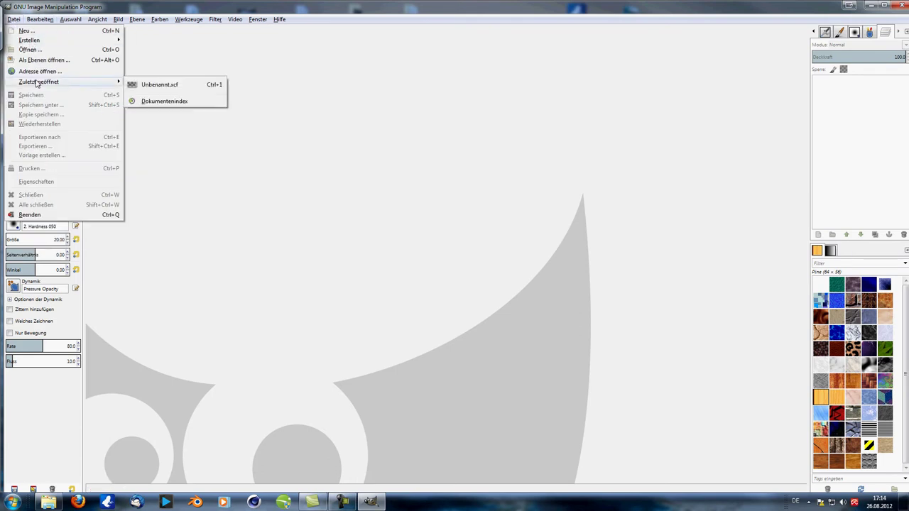
pyautogui.click(171, 84)
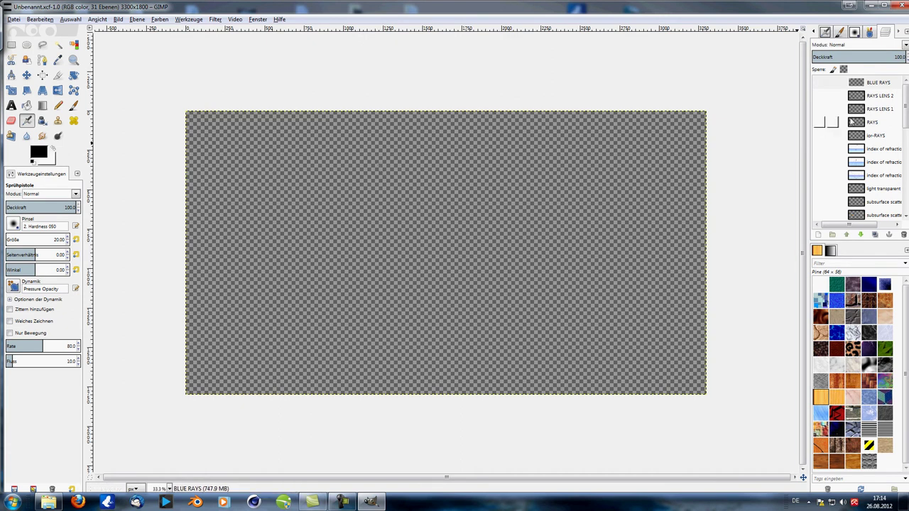
# Step: Turn on the Hintergrund layer at the bottom of the layer stack to show the black circle on grey
pyautogui.scroll(-5, 892, 146)
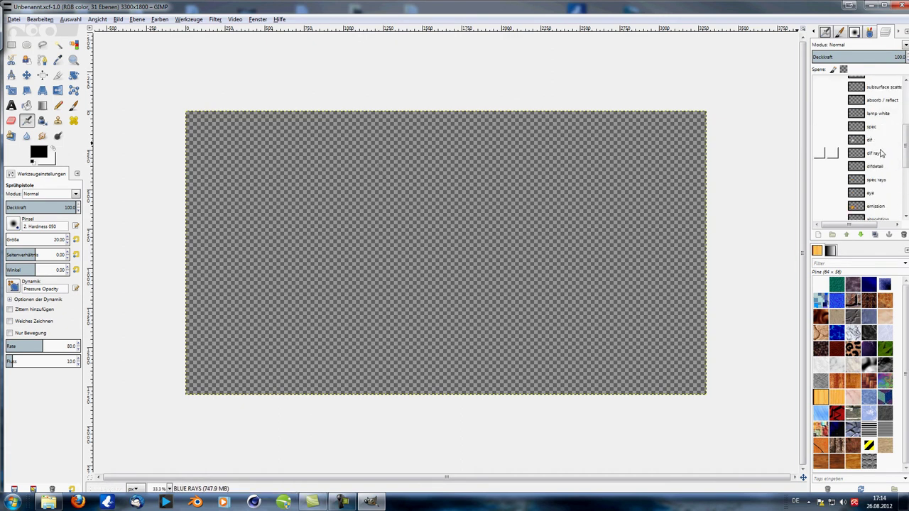
pyautogui.scroll(-5, 881, 152)
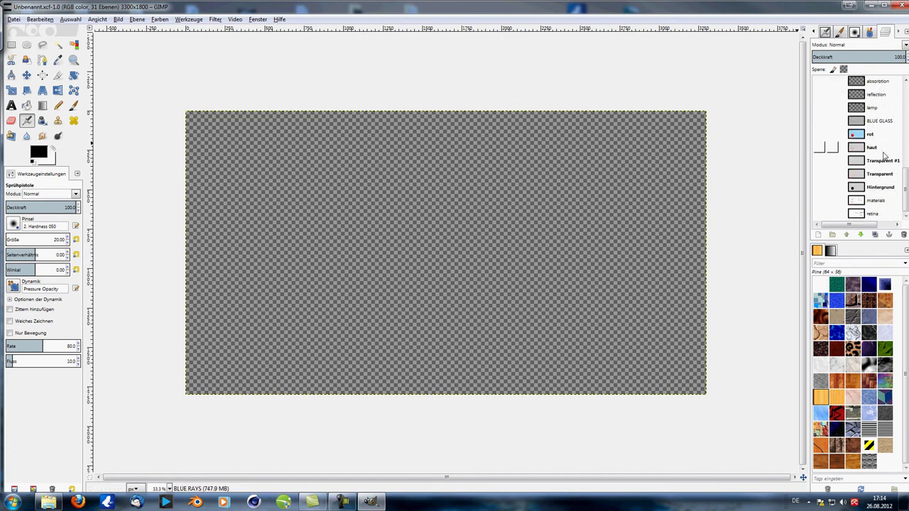
pyautogui.click(819, 188)
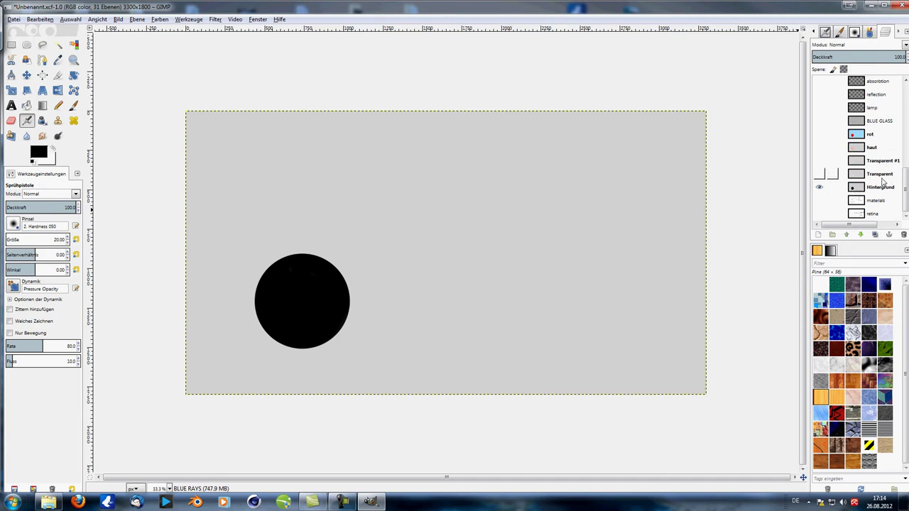
# Step: Make the lamp, eye, reflection, absorption and emission layers visible
pyautogui.scroll(1, 886, 184)
pyautogui.scroll(2, 883, 187)
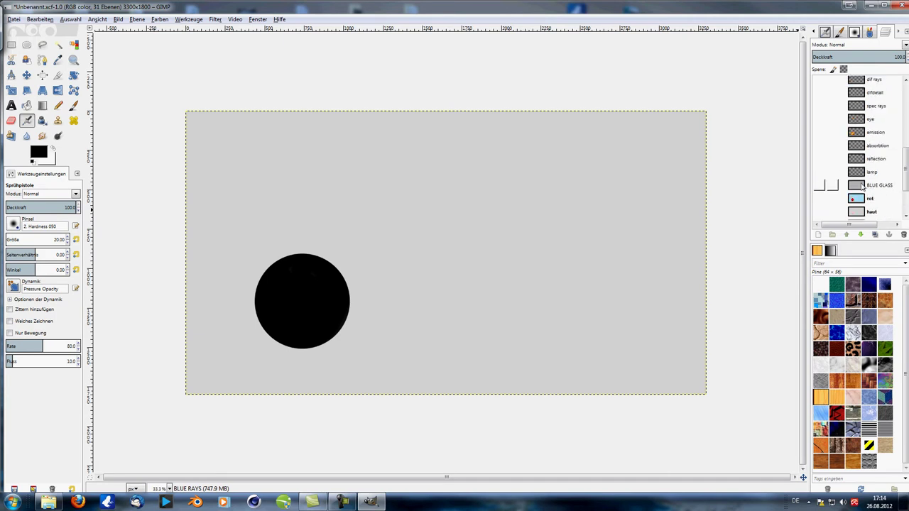
pyautogui.click(820, 173)
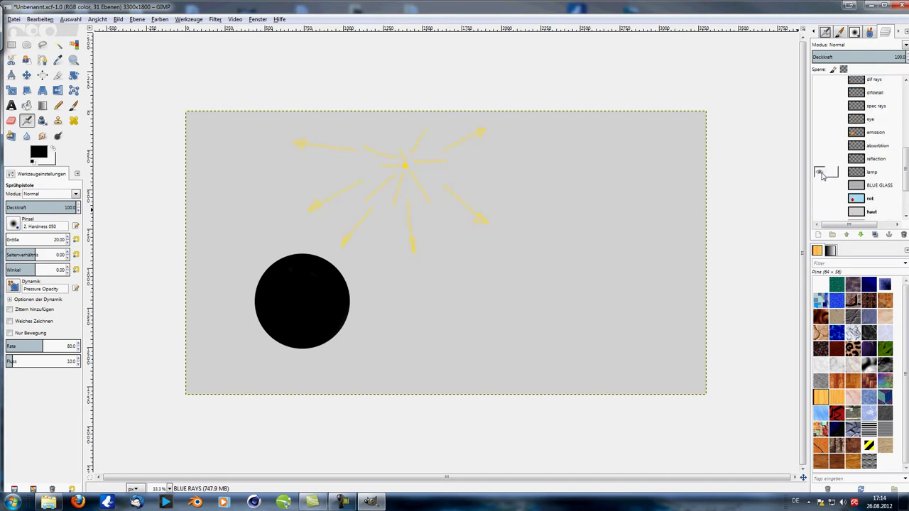
pyautogui.click(818, 118)
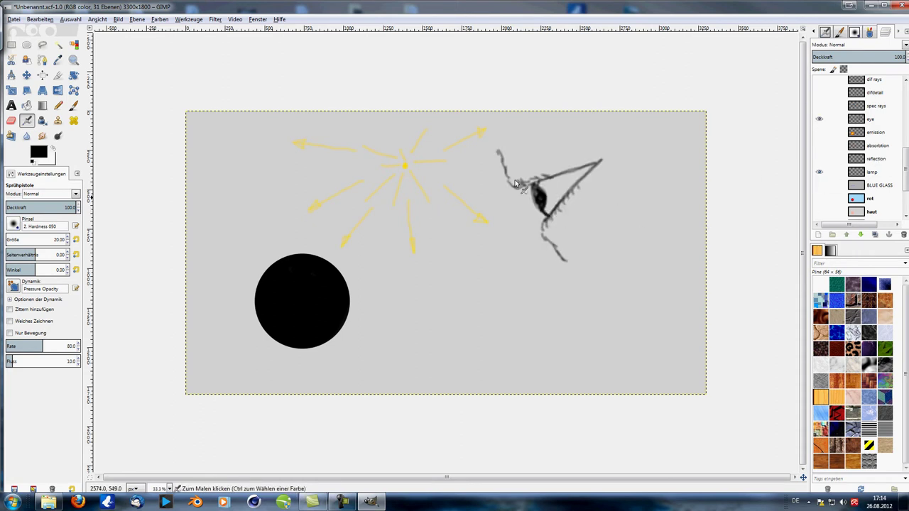
pyautogui.click(819, 158)
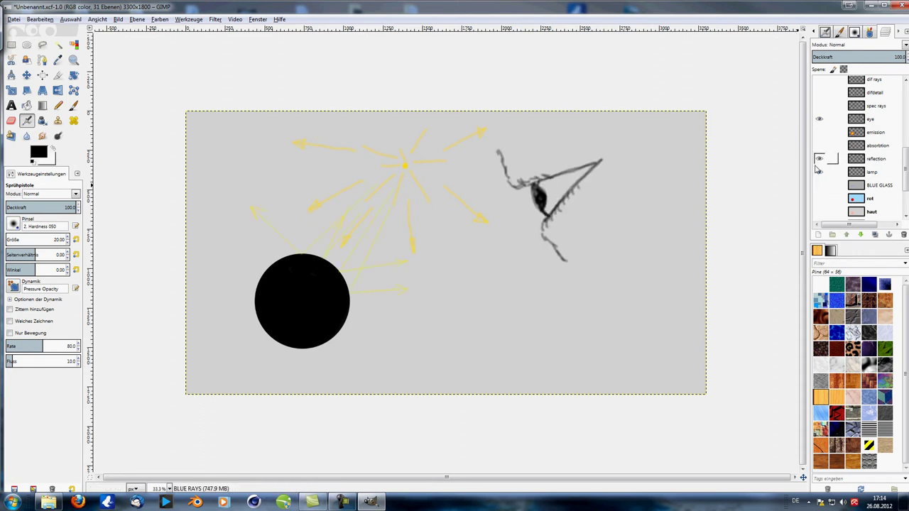
pyautogui.click(818, 146)
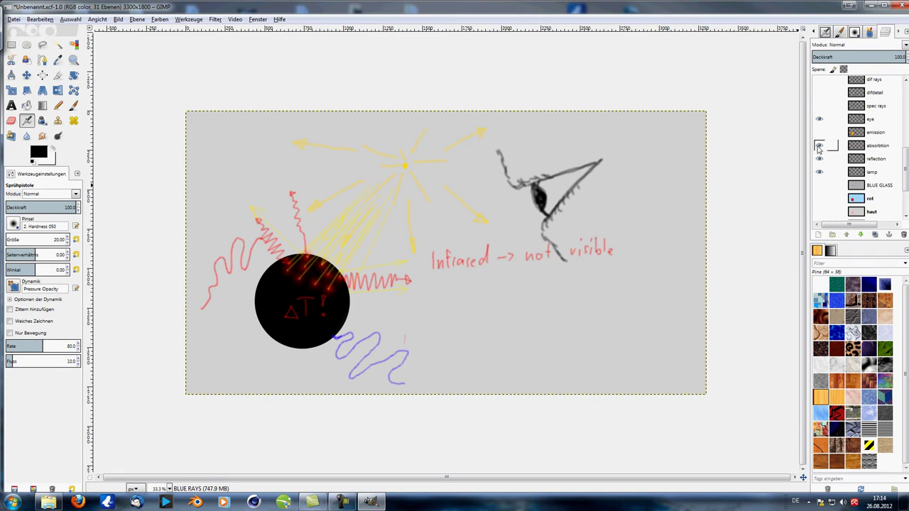
pyautogui.click(819, 134)
pyautogui.moveTo(819, 137); pyautogui.dragTo(820, 161)
# Step: Test the spec rays and dif rays layers, then show the dif shading and spec highlight layers
pyautogui.scroll(2, 844, 159)
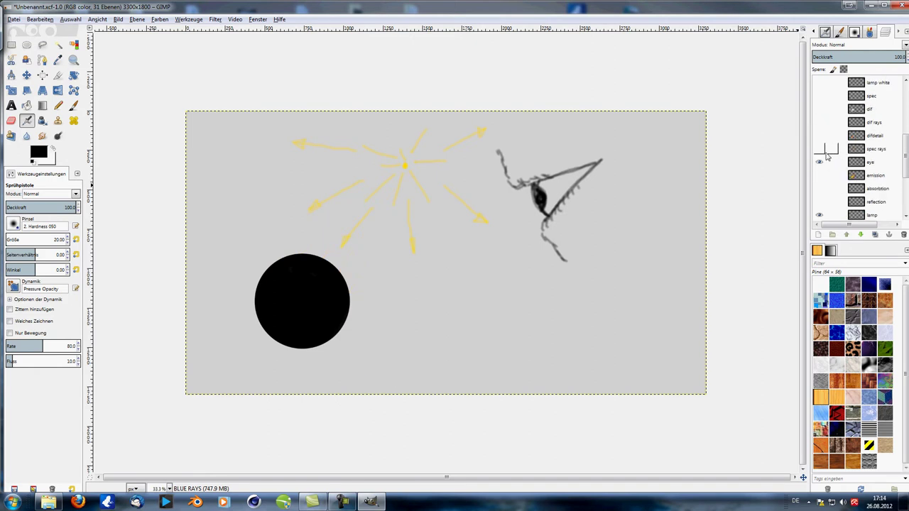
pyautogui.click(818, 148)
pyautogui.click(819, 122)
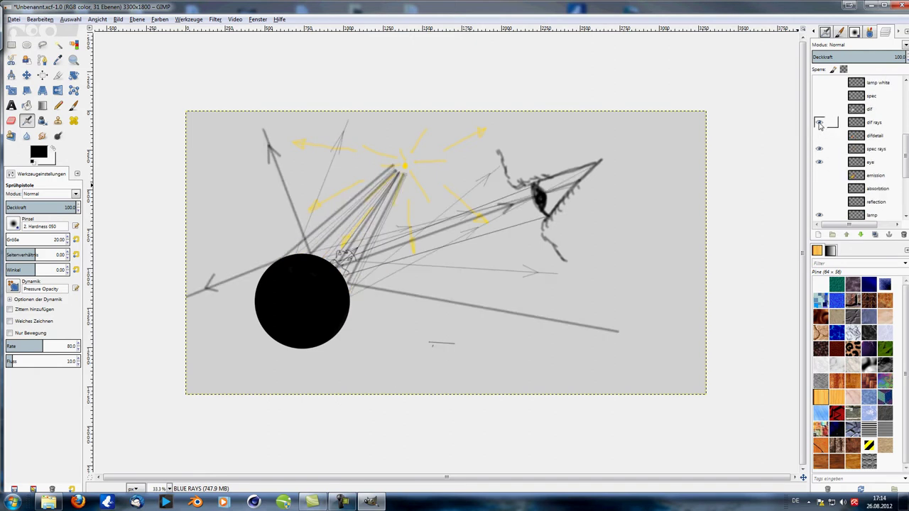
pyautogui.click(819, 123)
pyautogui.click(819, 149)
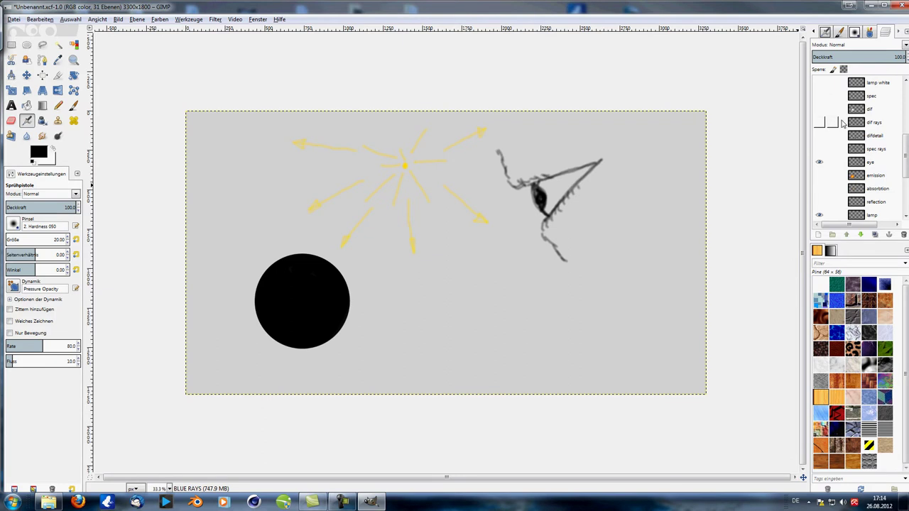
pyautogui.click(818, 108)
pyautogui.click(818, 95)
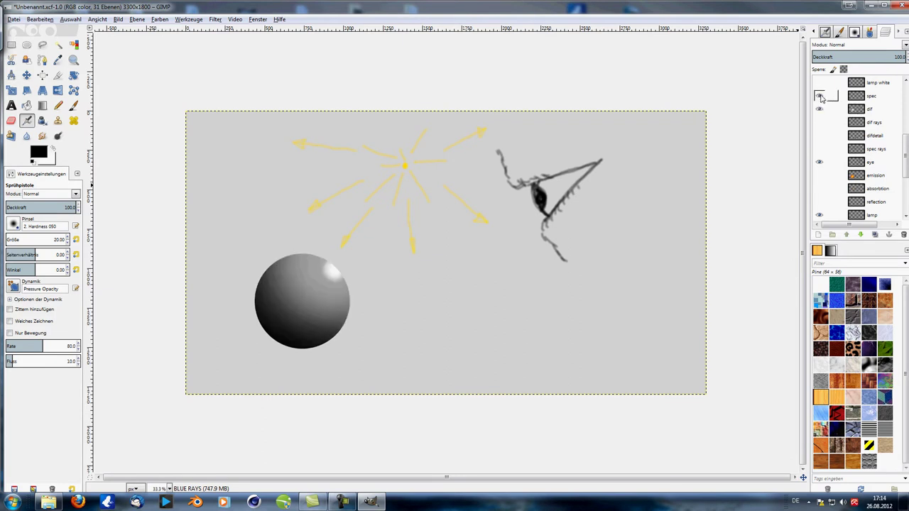
pyautogui.scroll(-3, 819, 132)
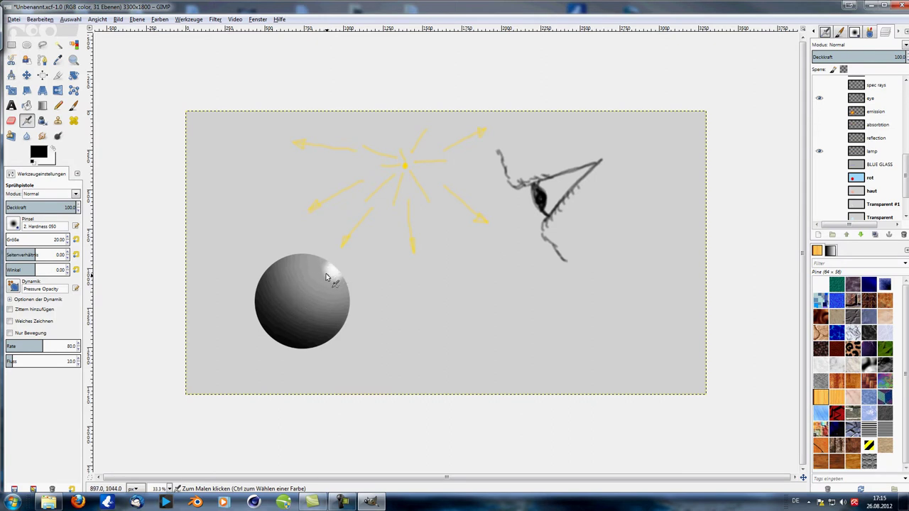
# Step: Spray white airbrush strokes over the sphere's upper-right highlight spot to enlarge and brighten it
pyautogui.moveTo(338, 278); pyautogui.dragTo(334, 269)
pyautogui.click(331, 276)
pyautogui.moveTo(340, 260)
pyautogui.mouseDown()
pyautogui.moveTo(331, 278)
pyautogui.moveTo(326, 263)
pyautogui.moveTo(331, 276)
pyautogui.mouseUp()
# Step: Hide the lamp, eye, Hintergrund, dif and spec layers, and show the rot layer
pyautogui.click(819, 150)
pyautogui.click(819, 98)
pyautogui.scroll(-1, 835, 151)
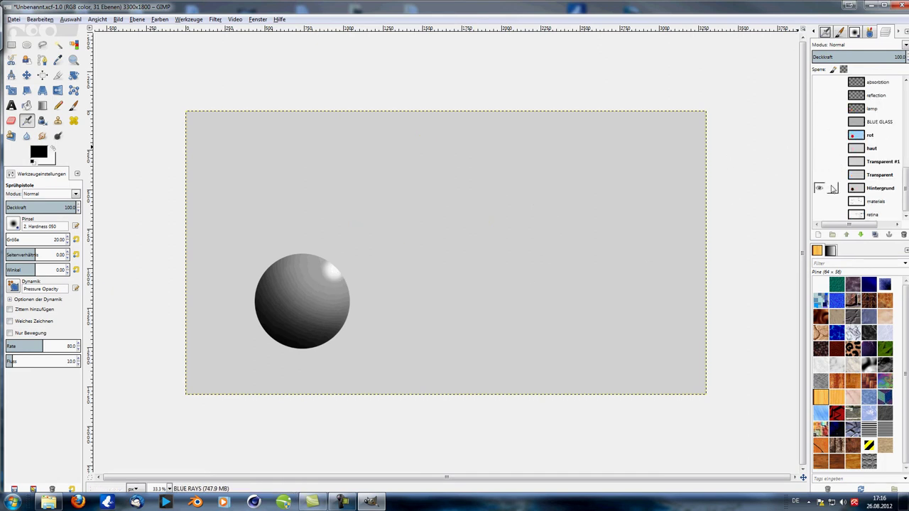
pyautogui.click(825, 188)
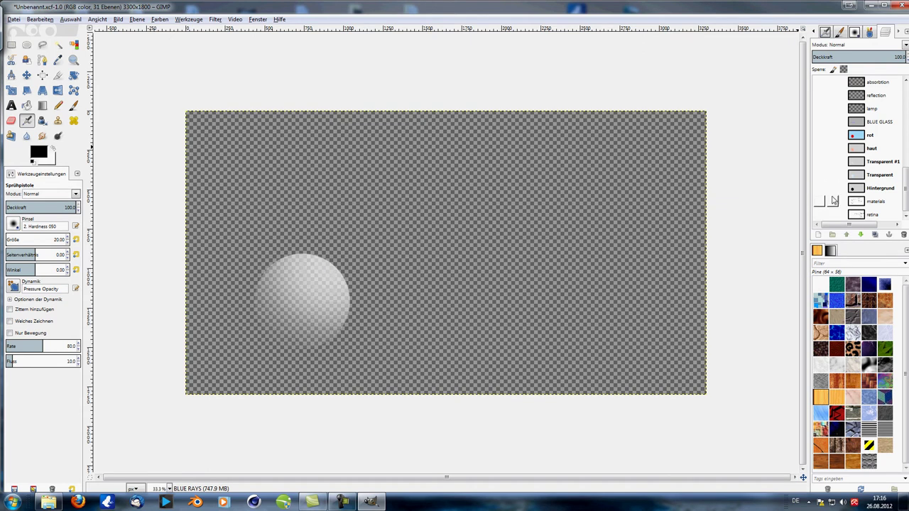
pyautogui.scroll(2, 836, 200)
pyautogui.click(822, 89)
pyautogui.click(822, 89)
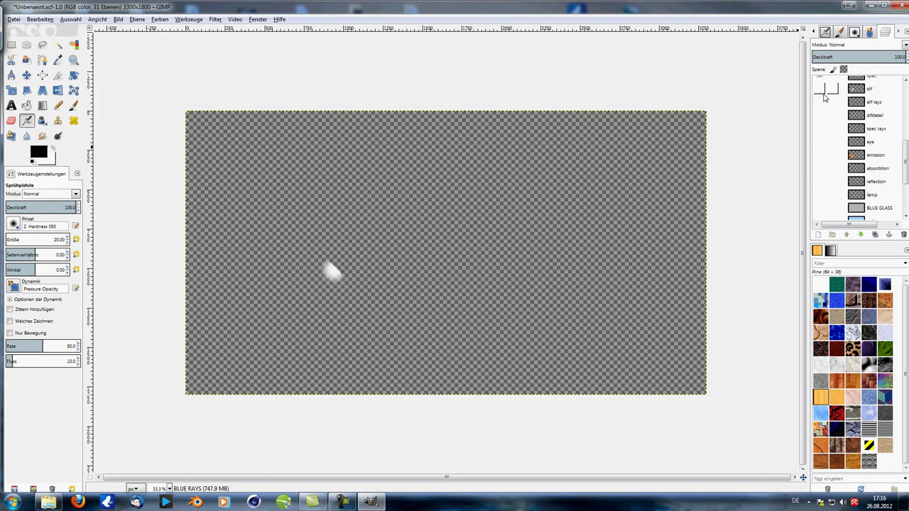
pyautogui.scroll(1, 827, 99)
pyautogui.click(822, 100)
pyautogui.scroll(-3, 853, 133)
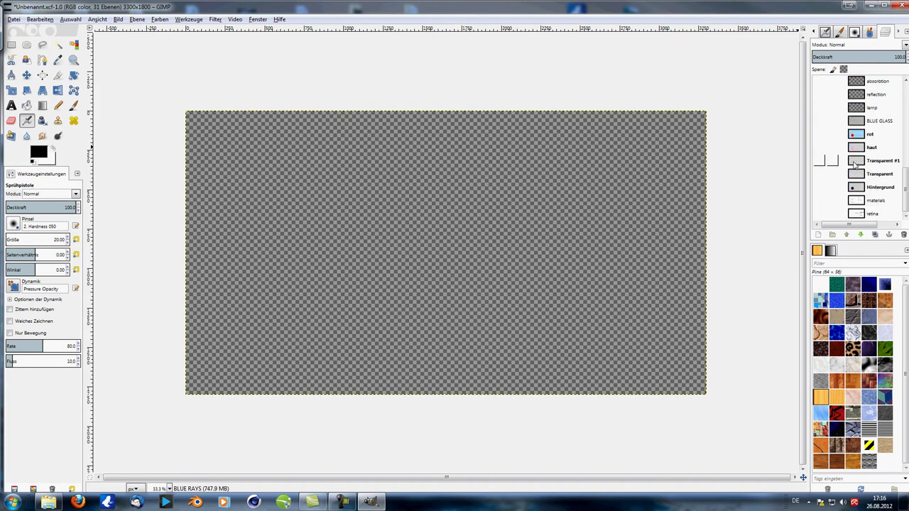
pyautogui.click(819, 135)
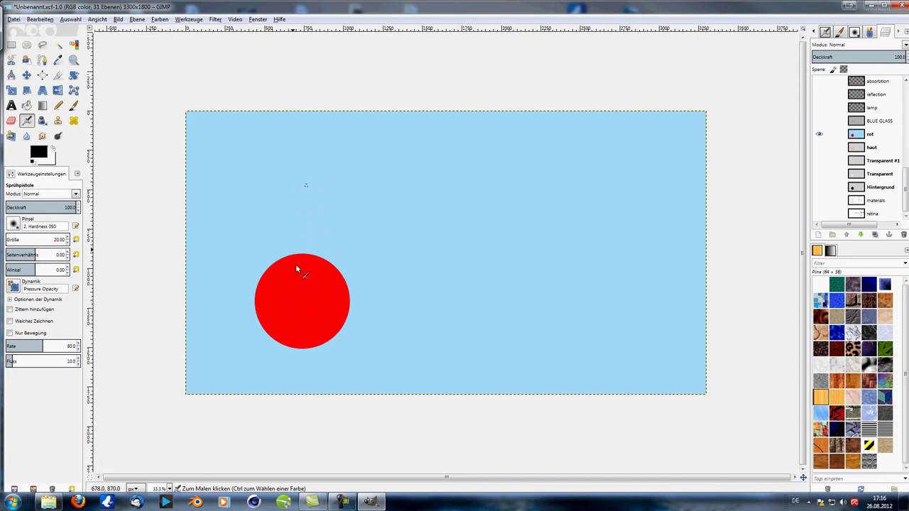
# Step: Show the lamp white layer with the white lamp, RGB wavy arrows and ROYGBIV spectrum
pyautogui.scroll(3, 843, 119)
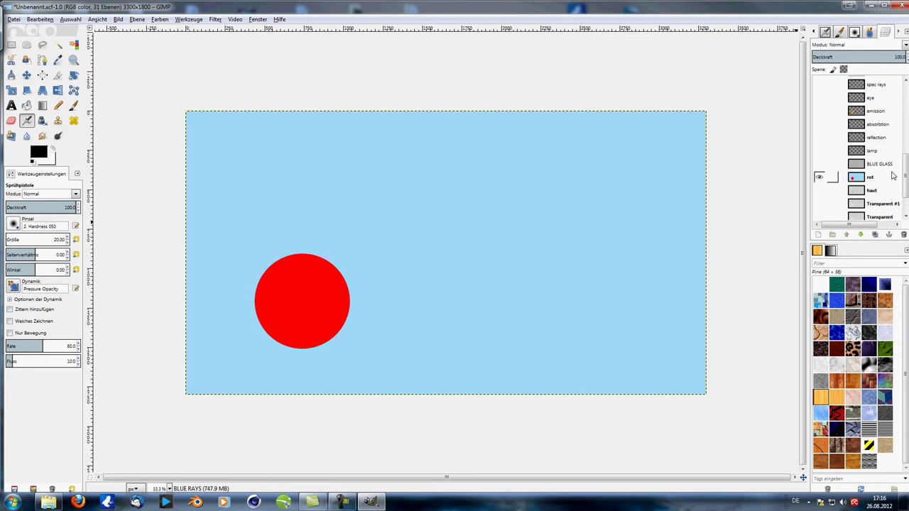
pyautogui.scroll(3, 824, 107)
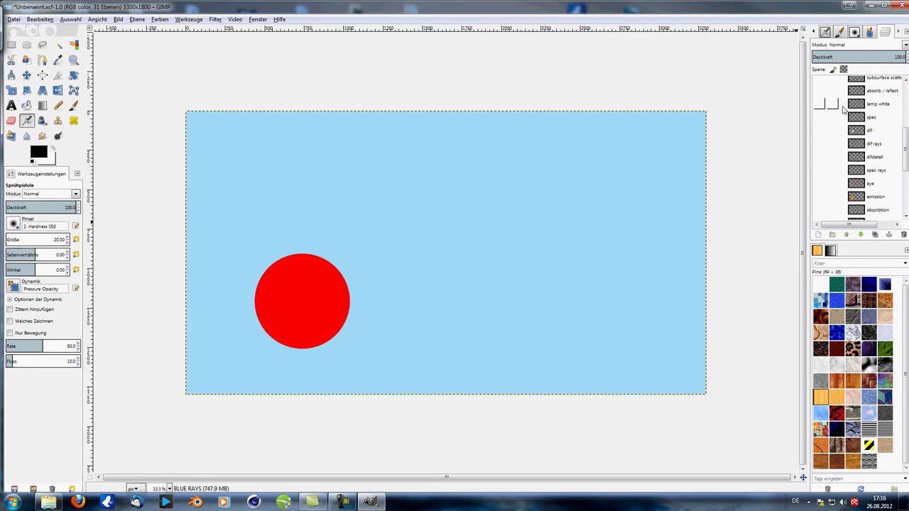
pyautogui.click(818, 104)
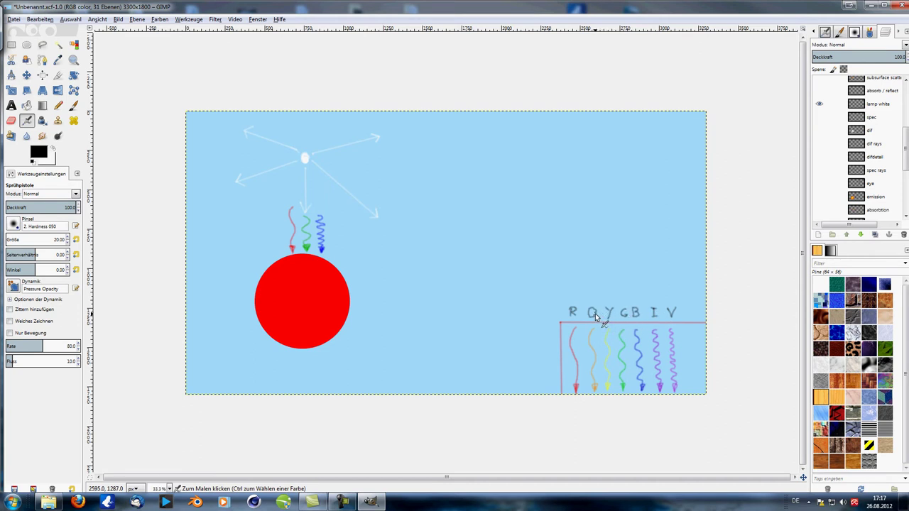
# Step: Airbrush over the gap in the O of the ROYGBIV label to close its outline
pyautogui.moveTo(600, 308); pyautogui.dragTo(595, 314)
pyautogui.moveTo(595, 310); pyautogui.dragTo(591, 314)
pyautogui.scroll(1, 825, 128)
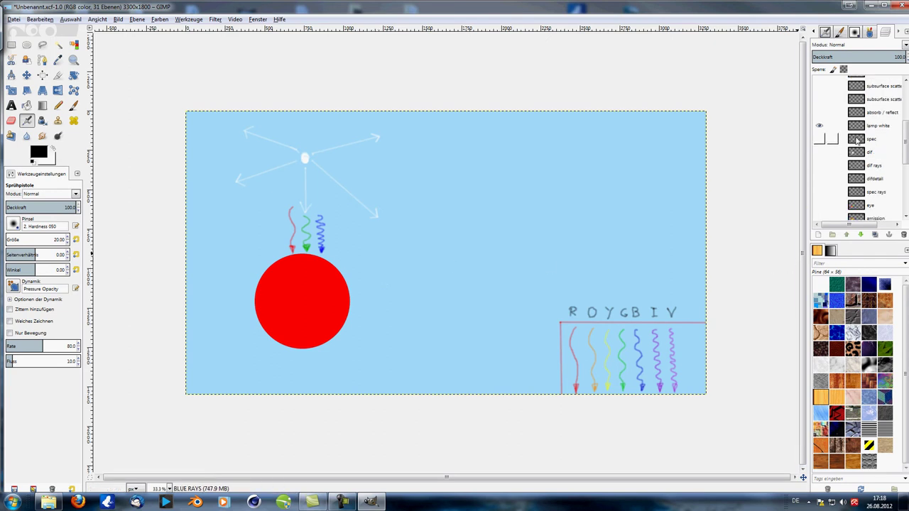
# Step: Show the absorb / reflect layer's orange glow and the spec layer's white highlight
pyautogui.click(821, 113)
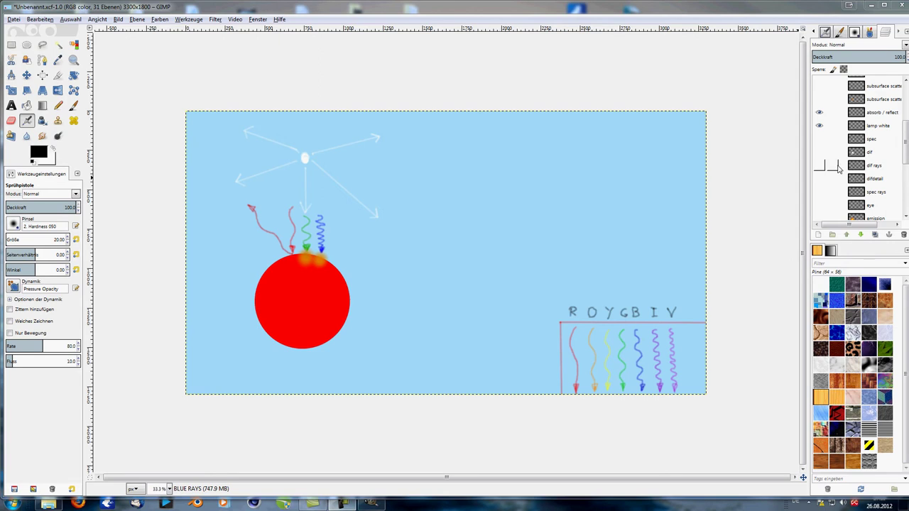
pyautogui.click(819, 139)
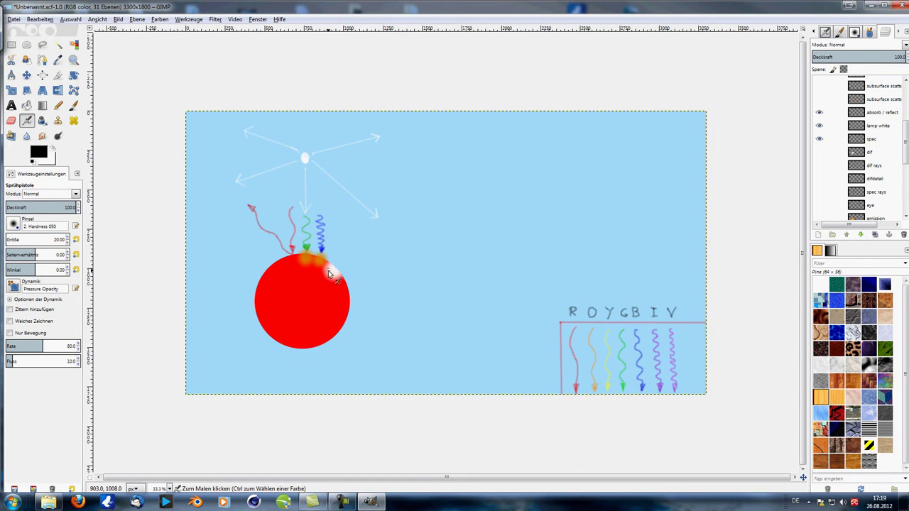
# Step: Spray a larger highlight and undo it, then hide the spec, lamp white and absorb / reflect layers
pyautogui.moveTo(331, 266)
pyautogui.mouseDown()
pyautogui.moveTo(335, 274)
pyautogui.moveTo(309, 275)
pyautogui.mouseUp()
pyautogui.hotkey('ctrl', 'z')
pyautogui.moveTo(820, 141); pyautogui.dragTo(822, 116)
pyautogui.scroll(-3, 827, 163)
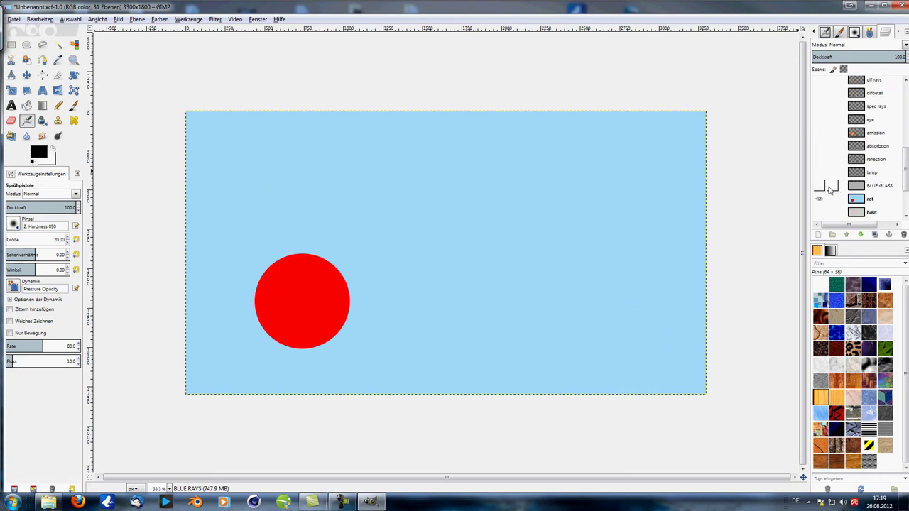
# Step: Hide the rot layer and show the haut layer's peach circle on light grey
pyautogui.click(820, 199)
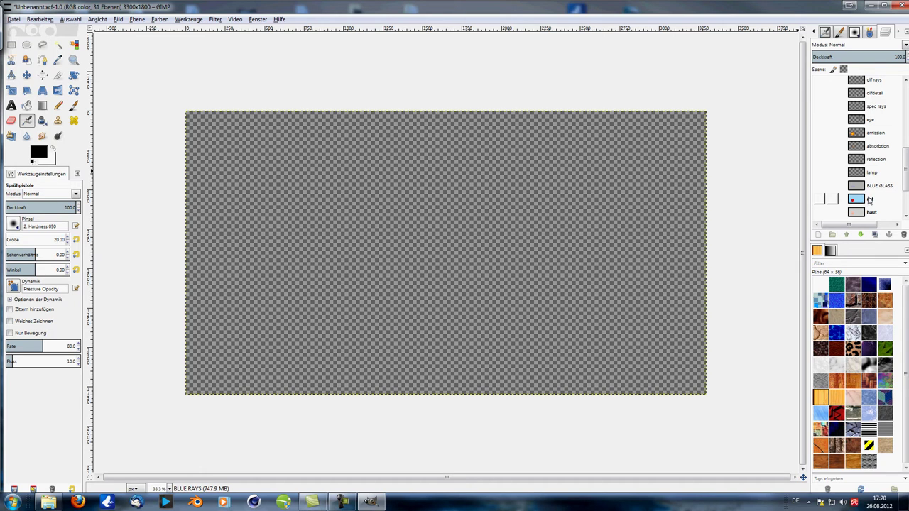
pyautogui.scroll(-1, 870, 199)
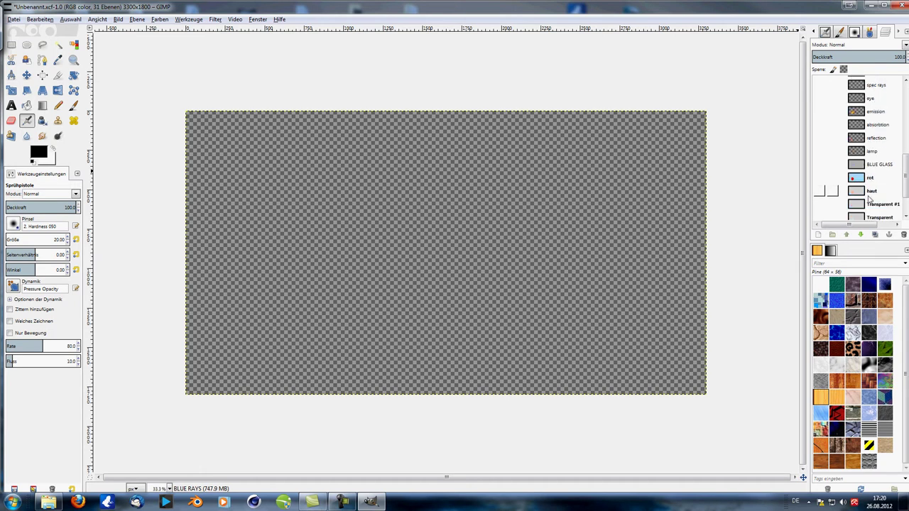
pyautogui.click(819, 191)
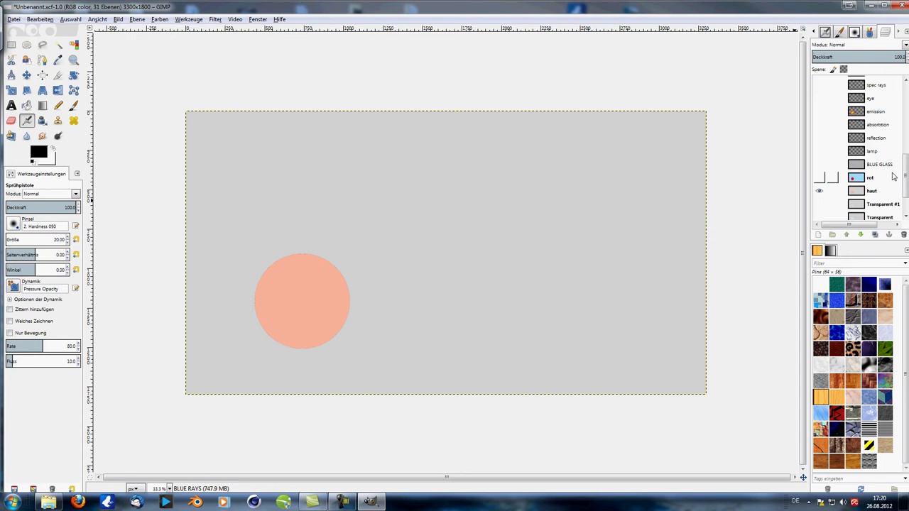
# Step: Make the lamp white layer visible again over the pink sphere
pyautogui.scroll(-3, 891, 185)
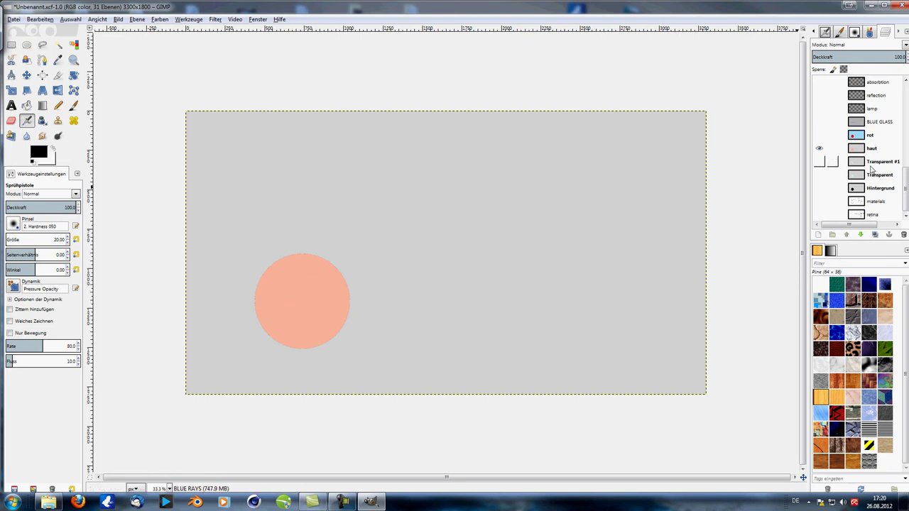
pyautogui.scroll(1, 871, 171)
pyautogui.scroll(5, 873, 169)
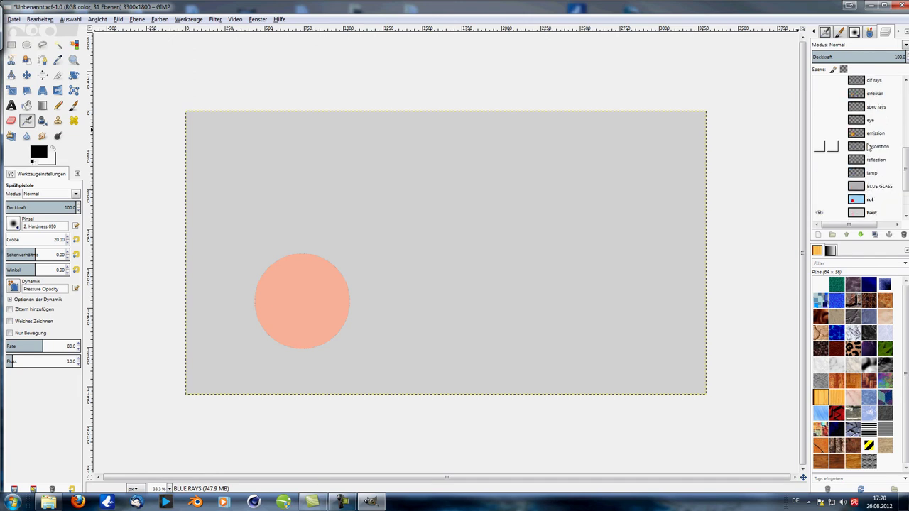
pyautogui.click(818, 105)
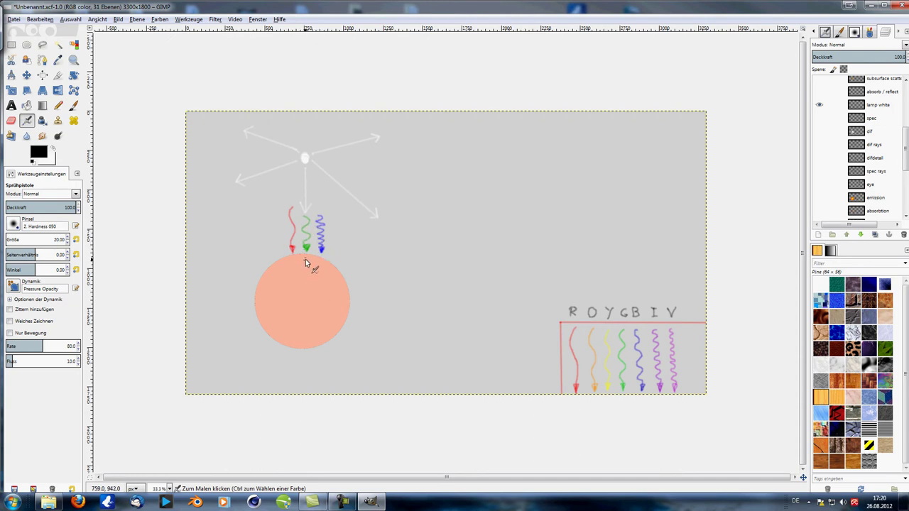
pyautogui.click(334, 272)
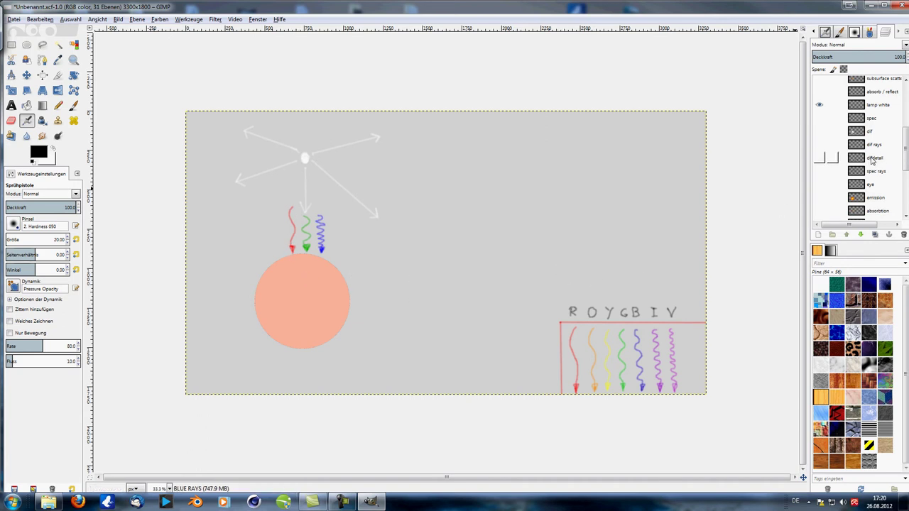
# Step: Hide the light transparent layer so its white lines disappear
pyautogui.scroll(1, 833, 158)
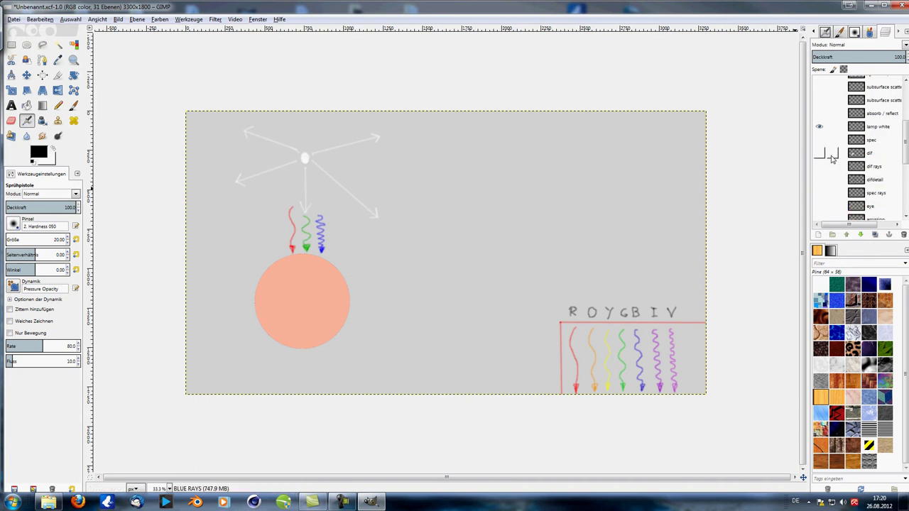
pyautogui.scroll(1, 833, 158)
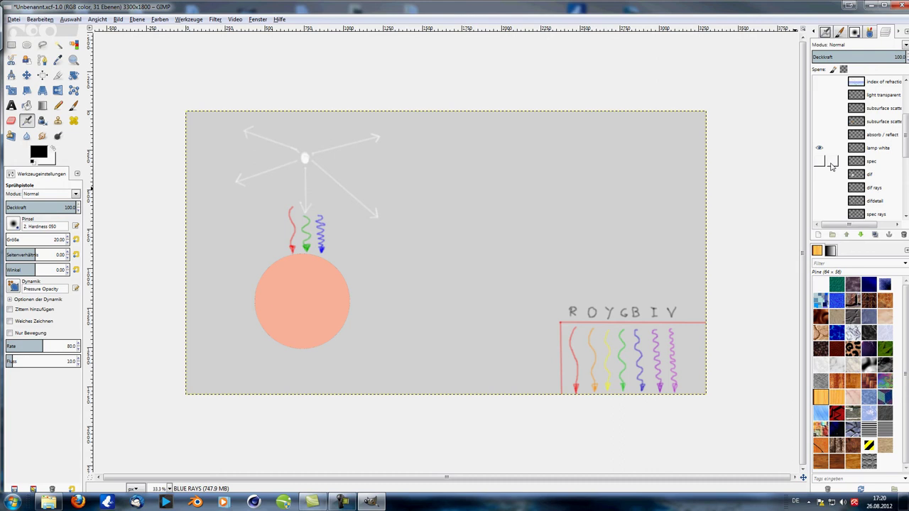
pyautogui.click(820, 96)
# Step: Turn on the first subsurface scatter layer to reveal the zigzag arrows on the sphere's top
pyautogui.click(820, 108)
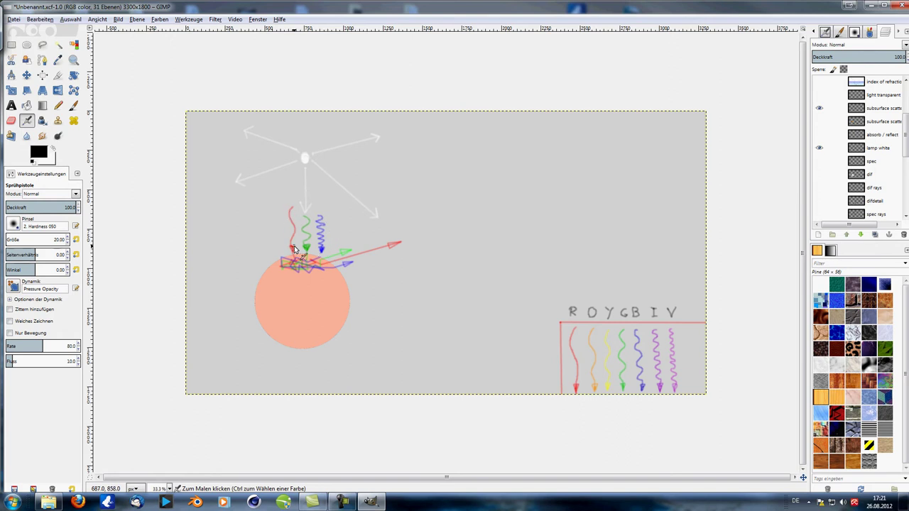
# Step: Show the second subsurface scatter layer and airbrush orange glow left of the zigzag
pyautogui.click(819, 122)
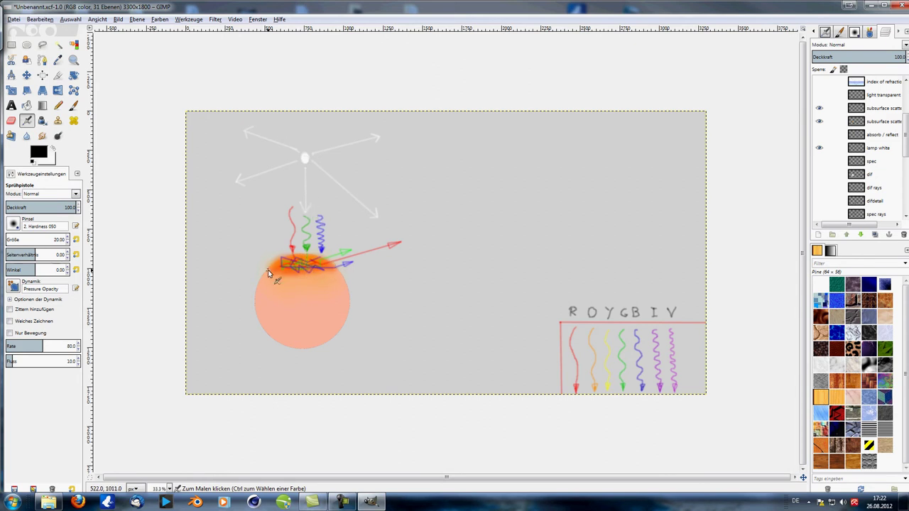
pyautogui.moveTo(265, 264)
pyautogui.mouseDown()
pyautogui.moveTo(305, 270)
pyautogui.moveTo(276, 275)
pyautogui.mouseUp()
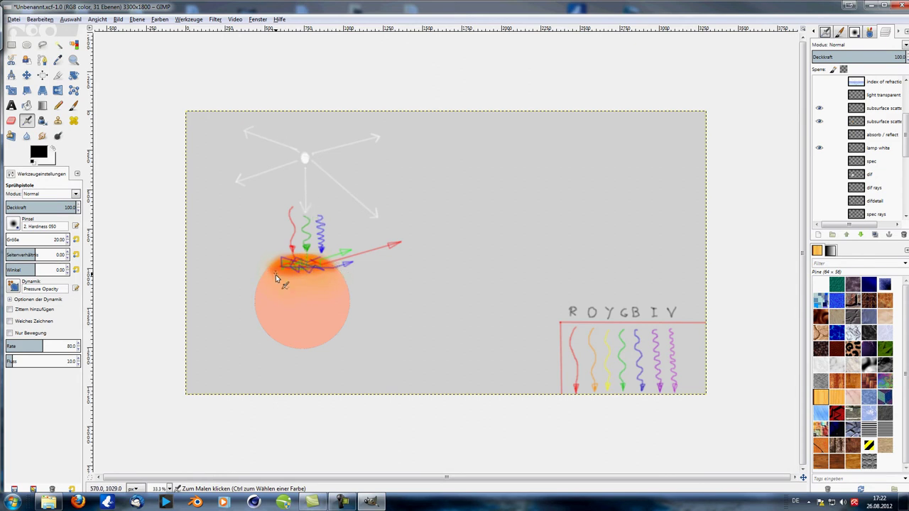